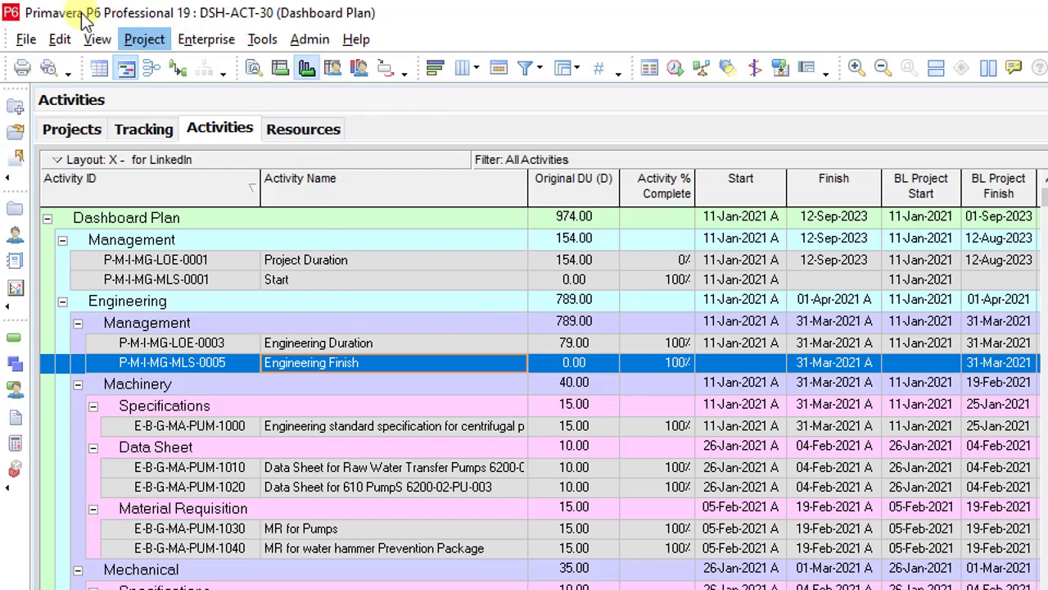
- Show the Activity Usage Profile below the activities and open its profile options
click(98, 41)
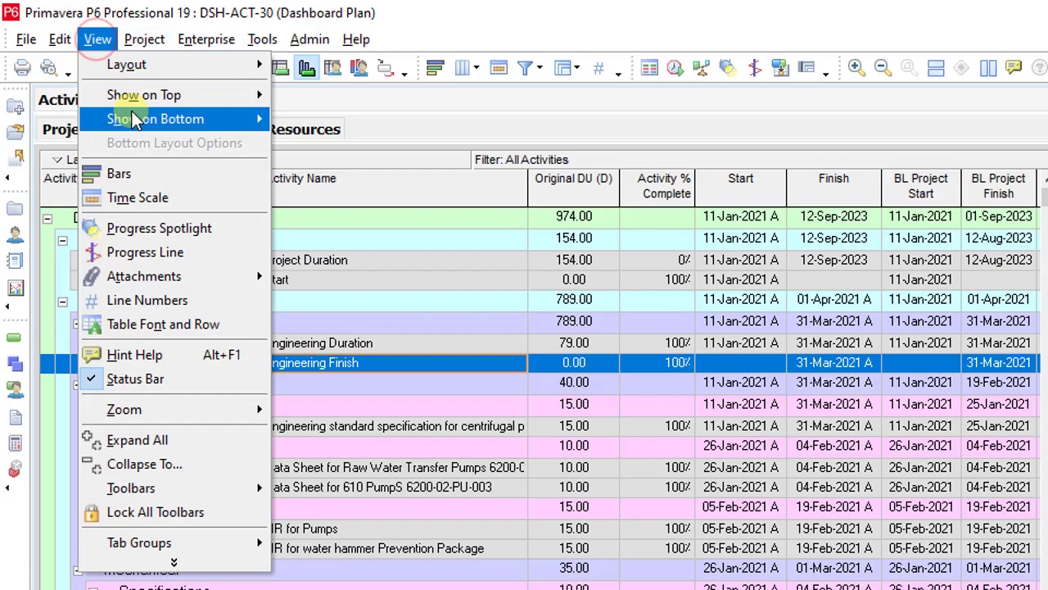
mouse_move(155, 119)
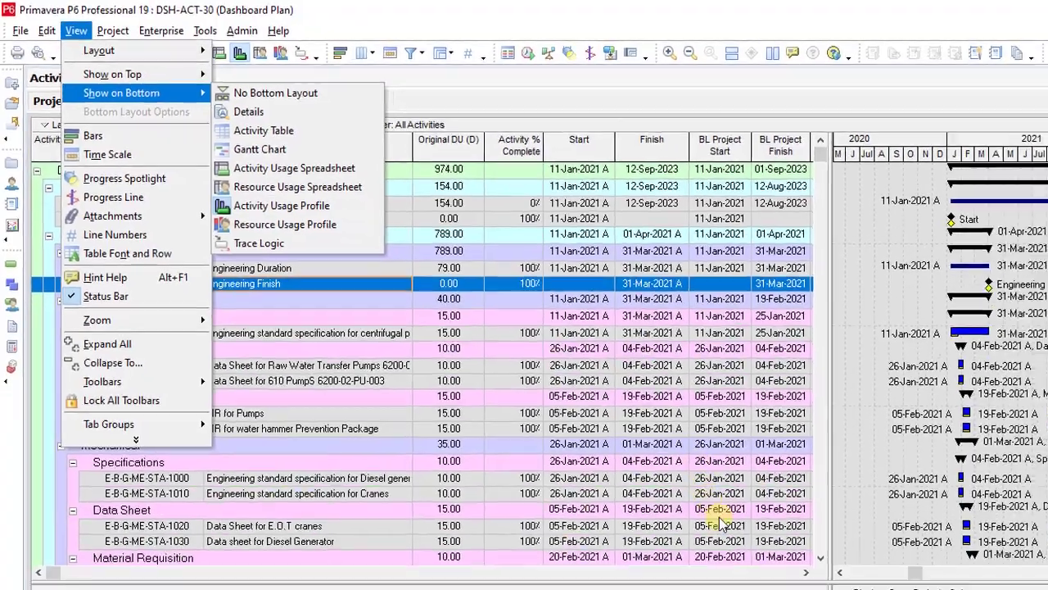
click(350, 266)
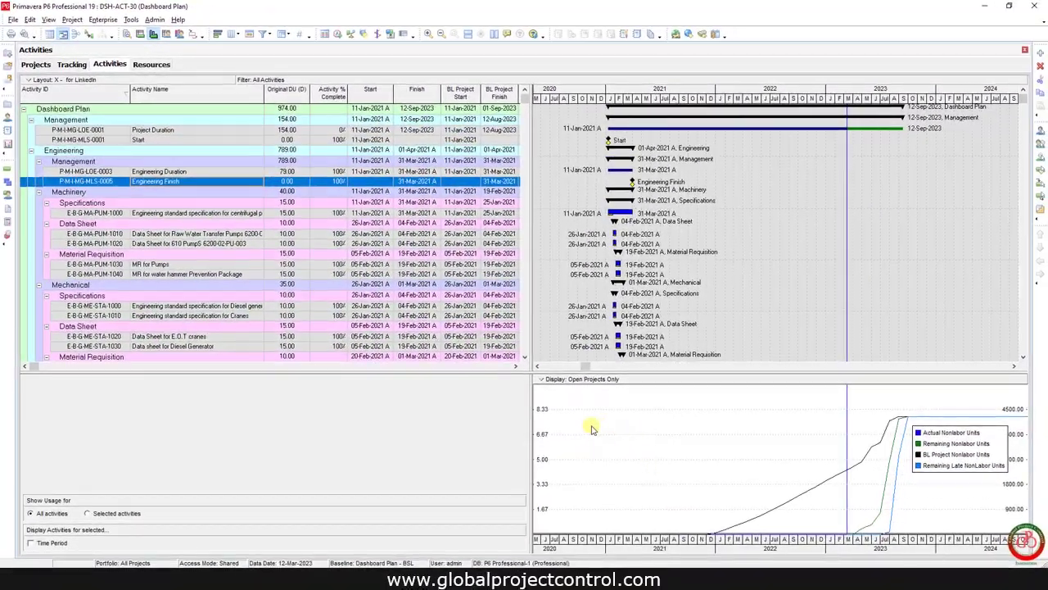
right_click(664, 435)
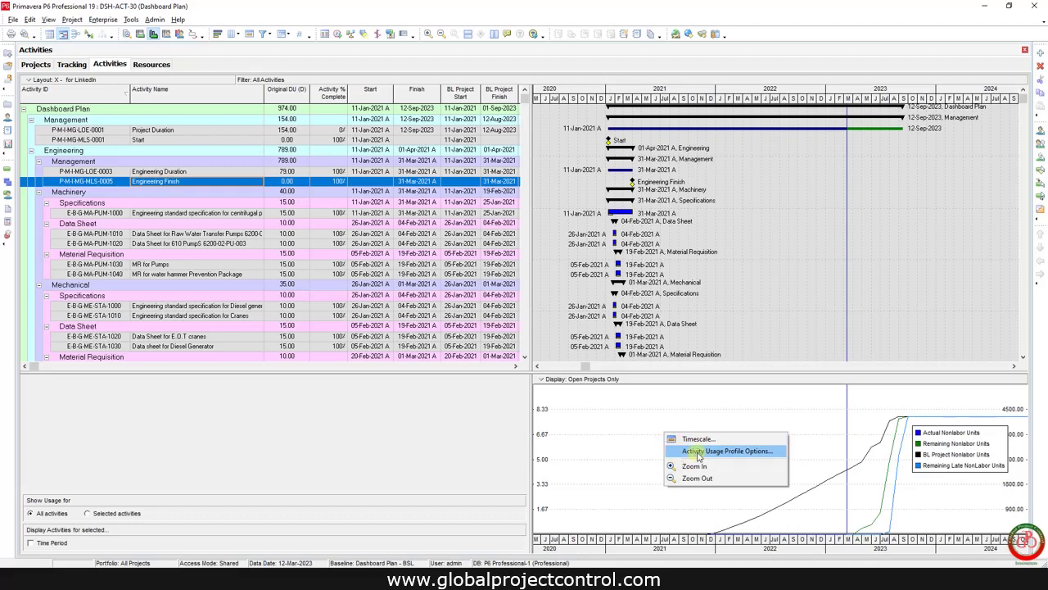
click(697, 451)
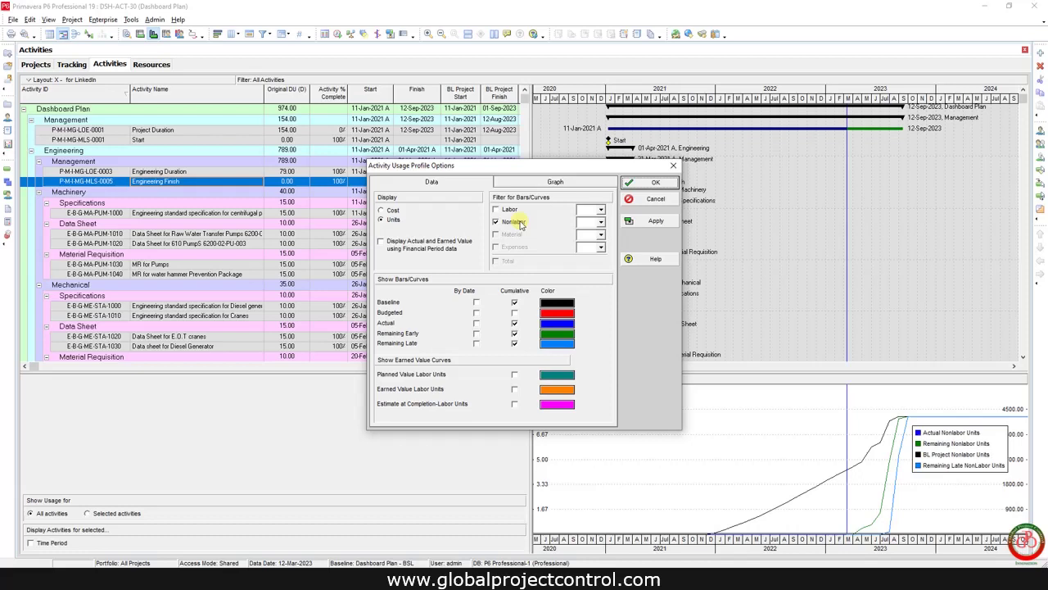
- Apply the Nonlabor profile settings, display selected activities by Time Period, and pick one month
click(647, 182)
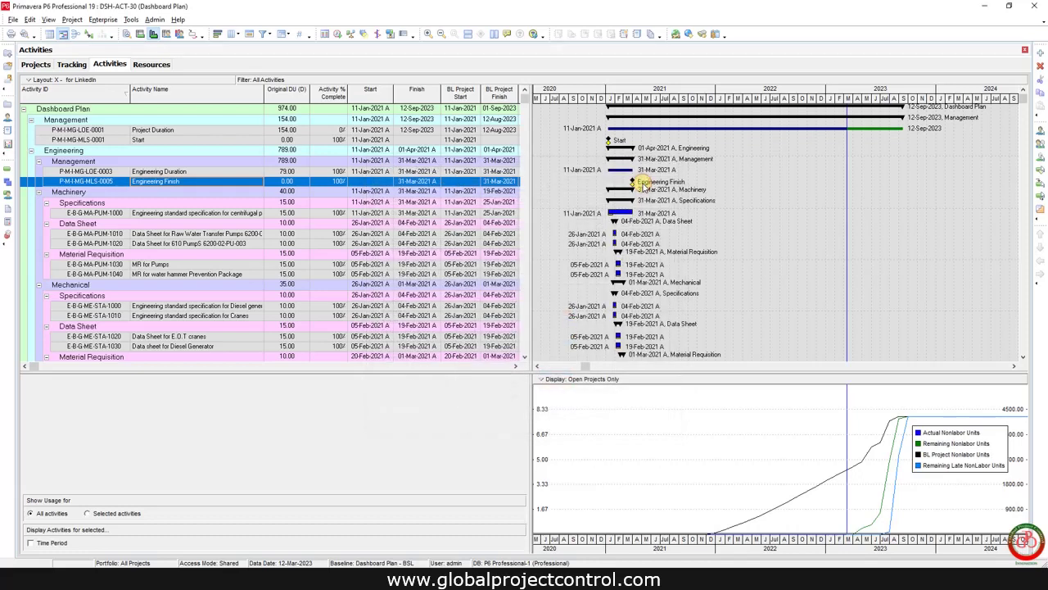
click(87, 514)
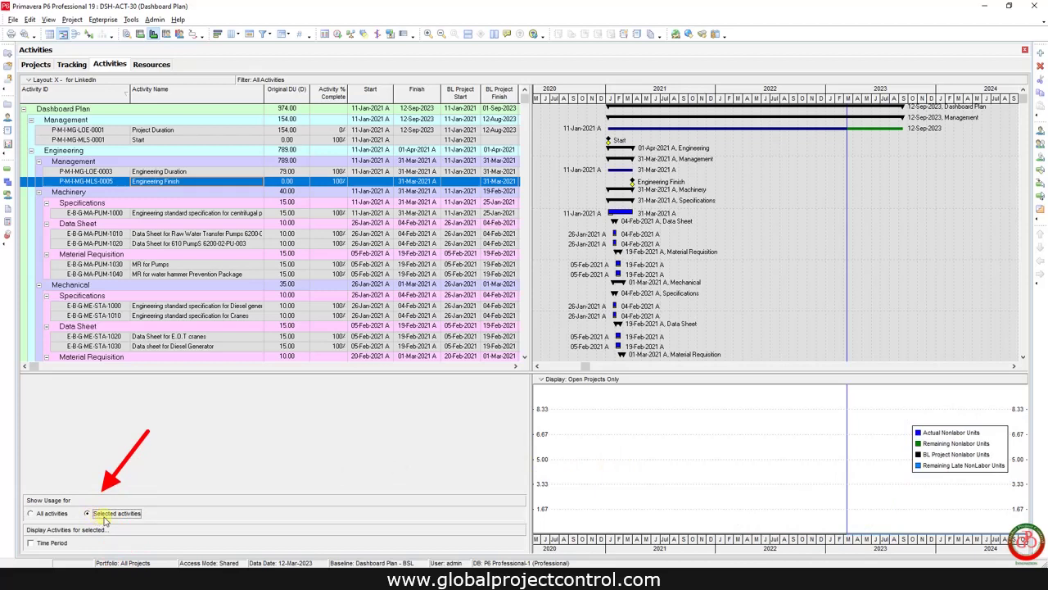
click(52, 544)
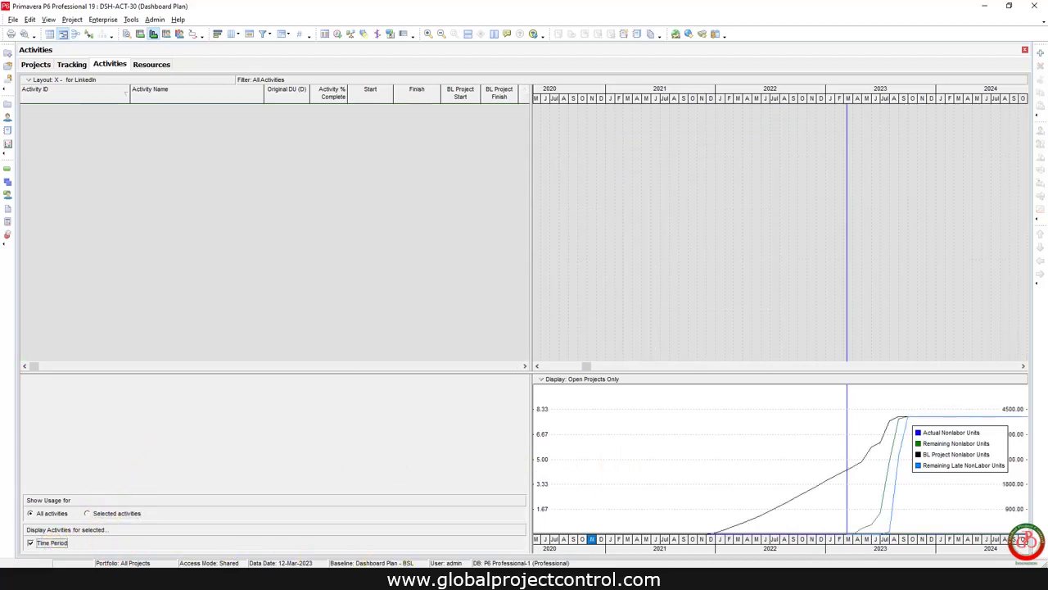
click(849, 539)
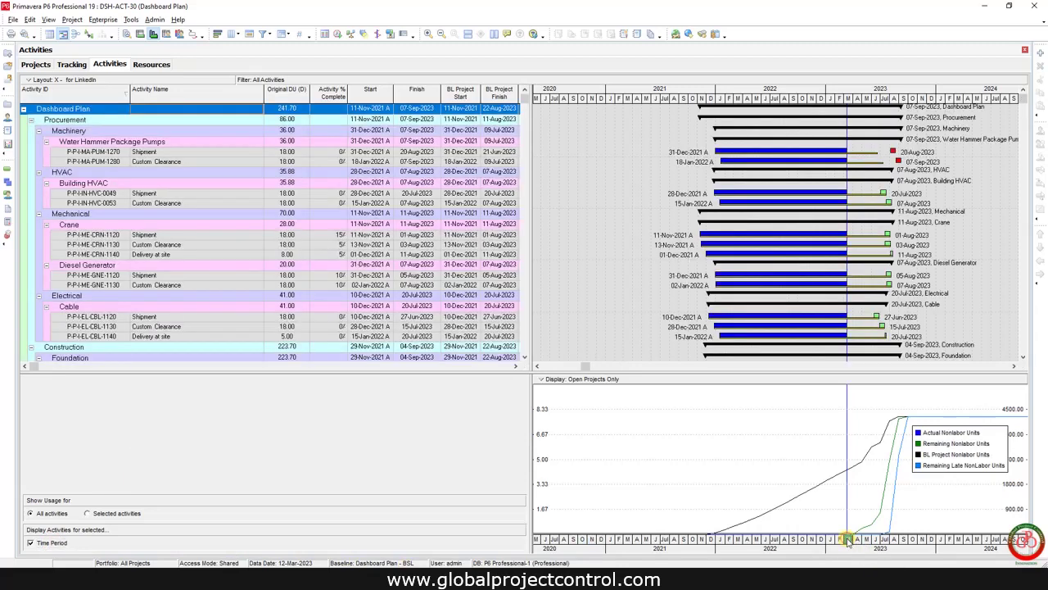
- Extend the timescale selection into the next month and scroll through the listed activities
drag(852, 539, 856, 541)
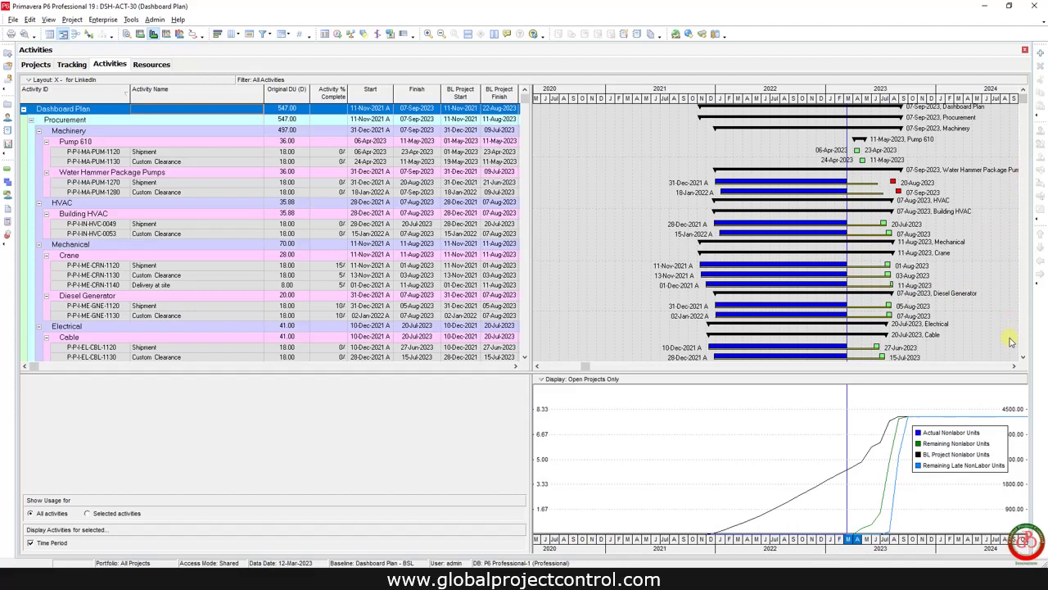
scroll(1024, 360, down, 1)
scroll(1024, 361, down, 2)
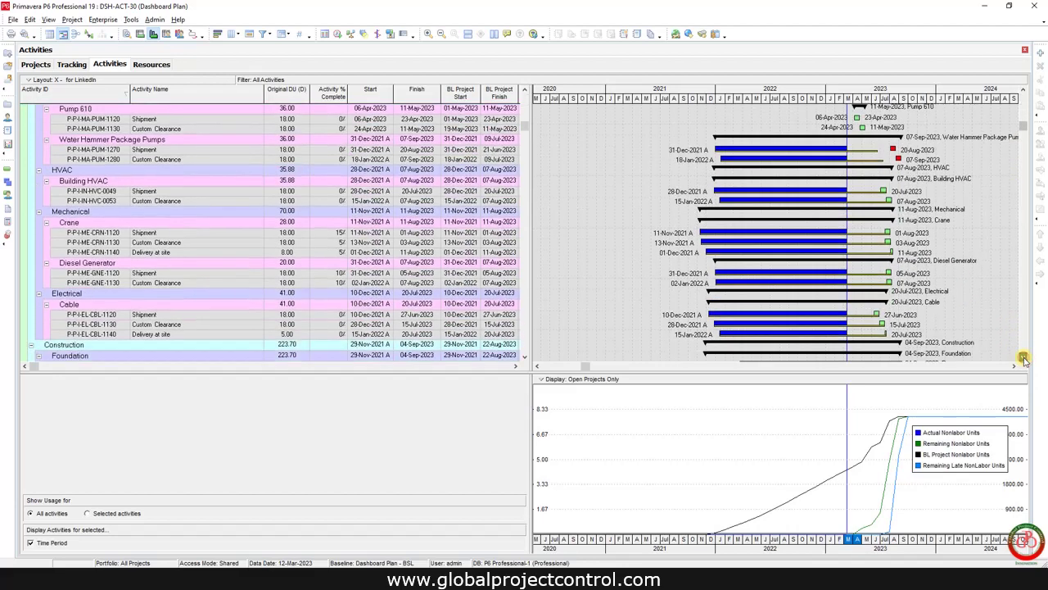
scroll(1024, 360, down, 1)
scroll(1023, 360, down, 1)
scroll(1024, 360, down, 1)
scroll(1024, 360, down, 2)
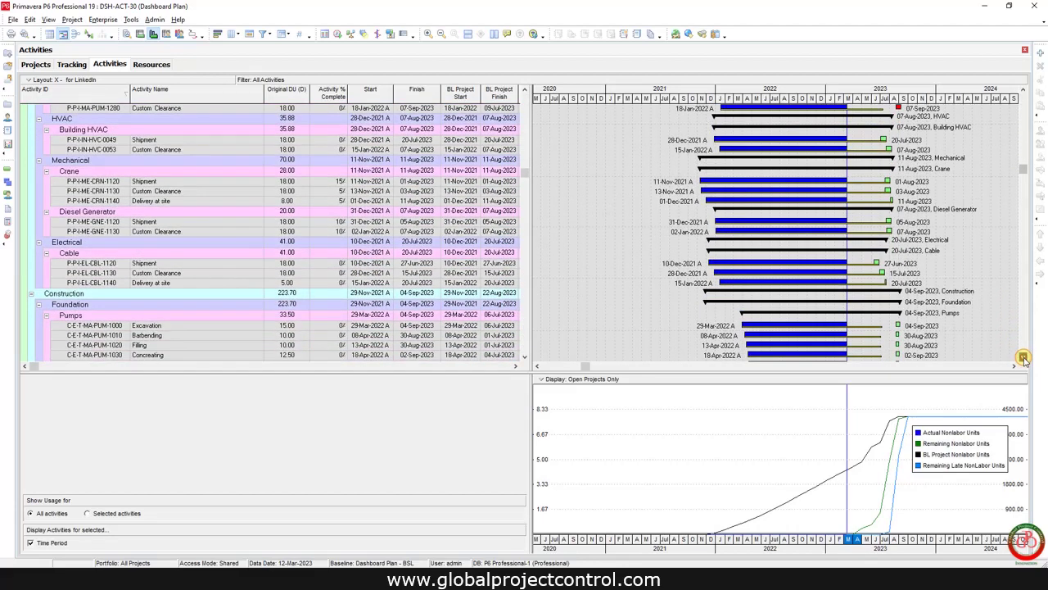
scroll(1024, 360, down, 1)
scroll(1024, 360, down, 2)
scroll(1024, 358, down, 1)
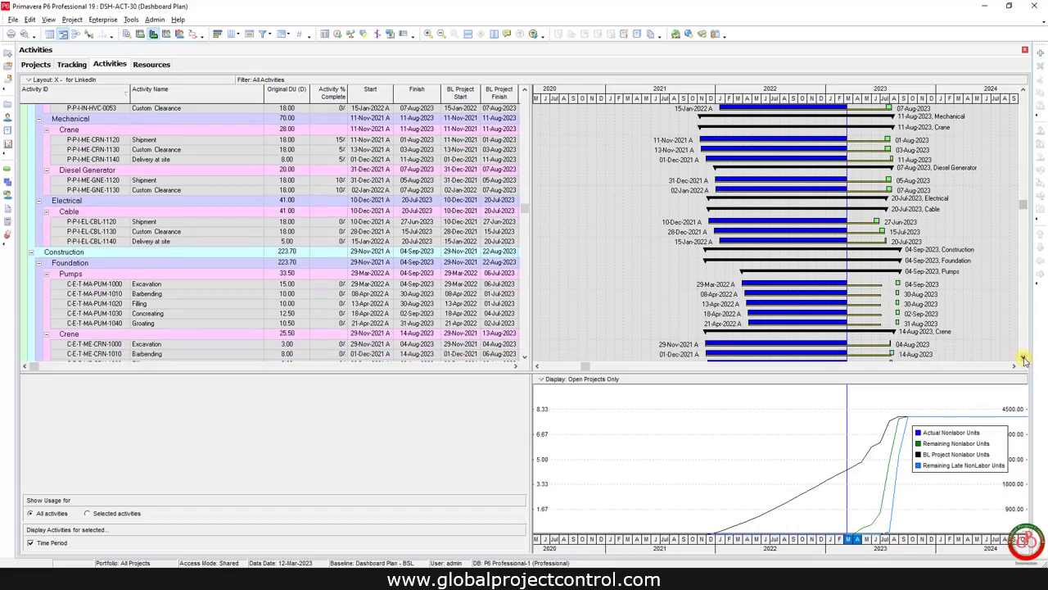
scroll(1024, 358, down, 1)
scroll(1024, 358, down, 2)
click(1024, 358)
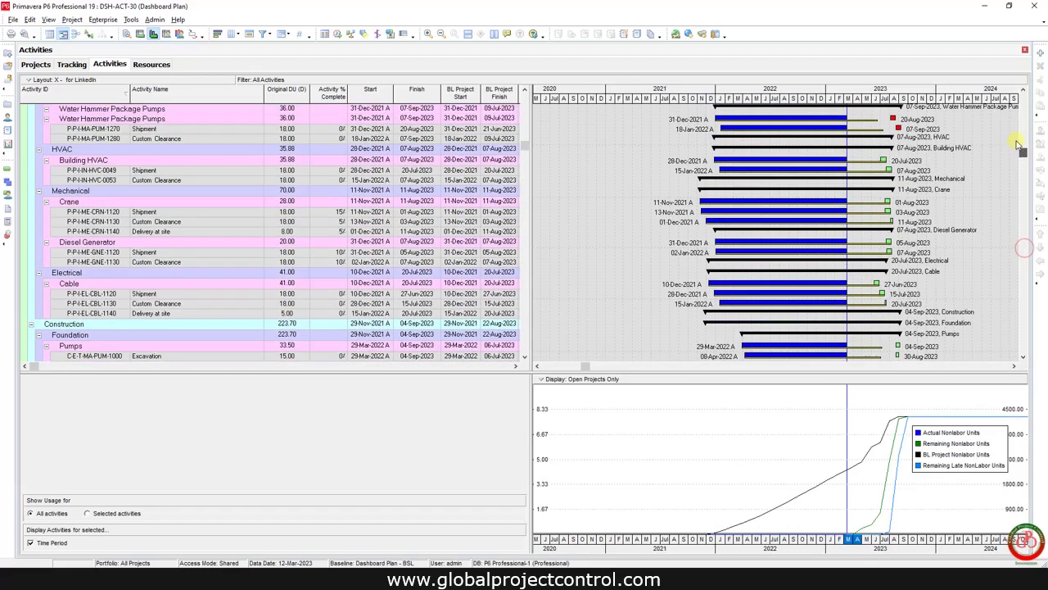
drag(1025, 250, 1016, 96)
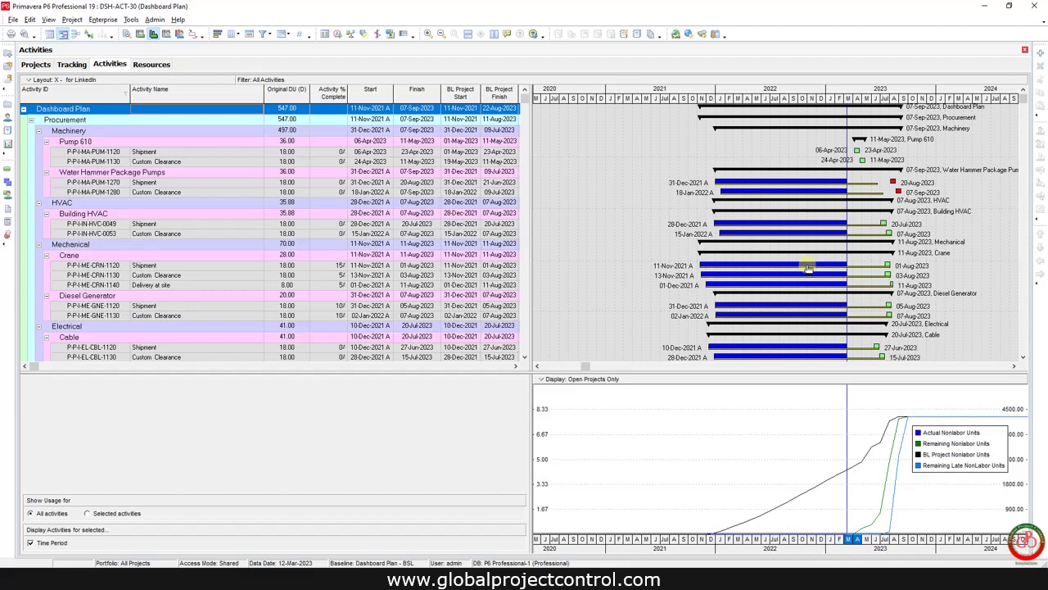
- Assign <Current Project> as both the project baseline and the primary user baseline
click(73, 19)
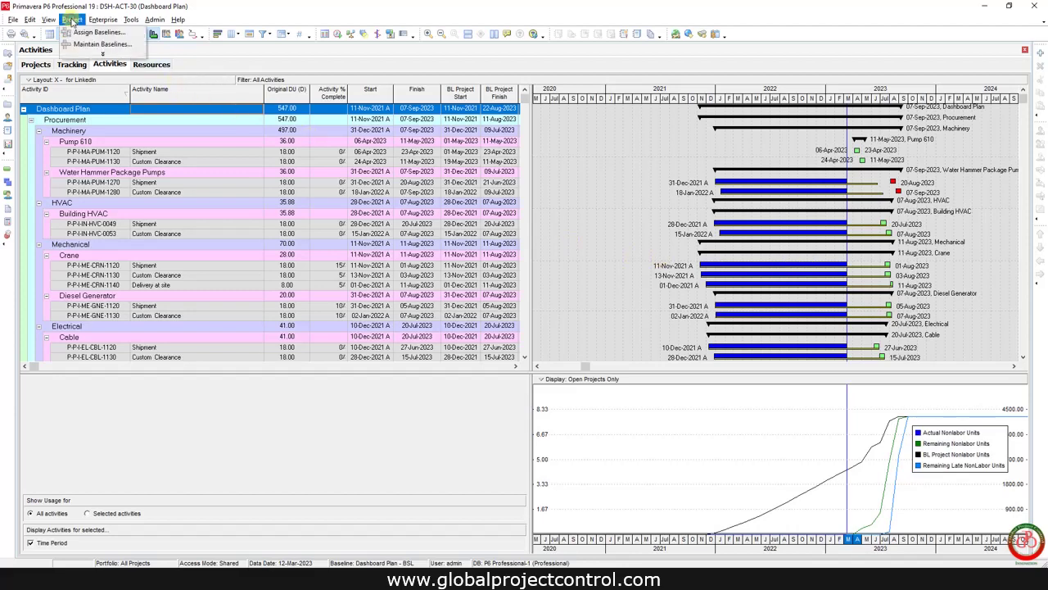
click(96, 32)
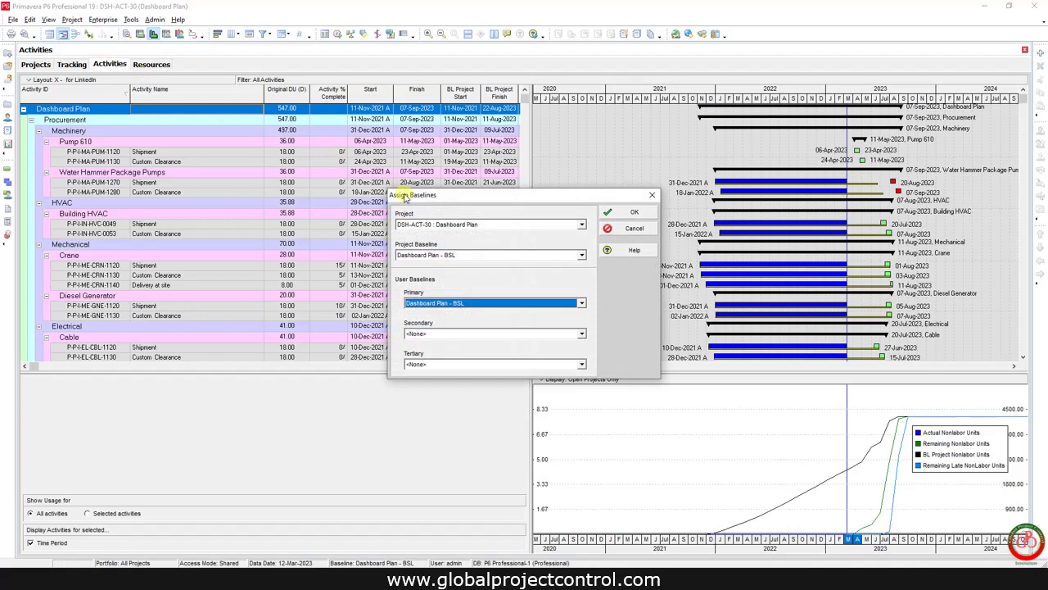
click(430, 255)
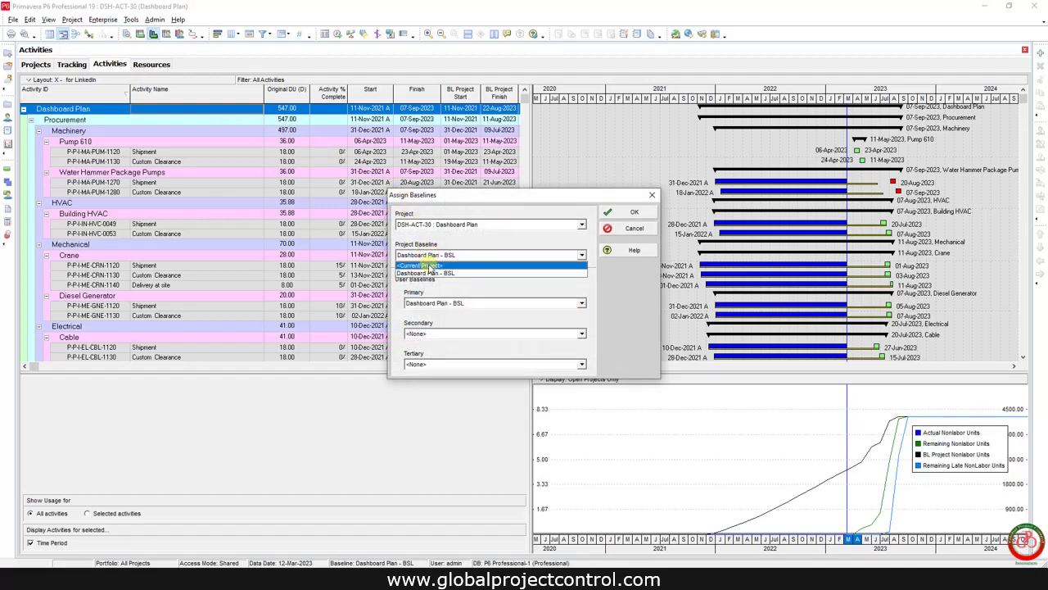
click(421, 262)
click(443, 303)
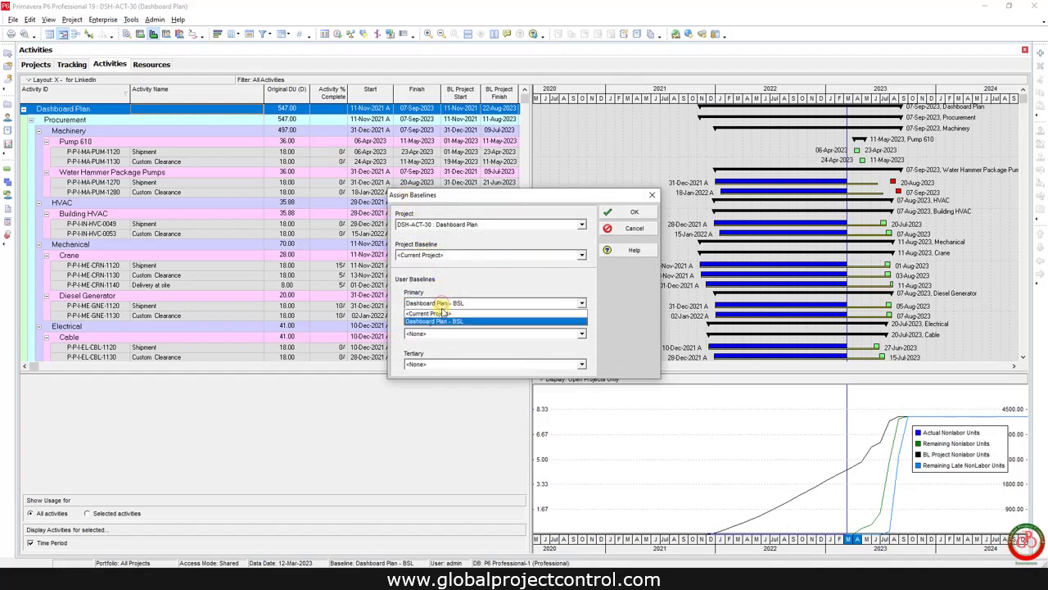
click(441, 312)
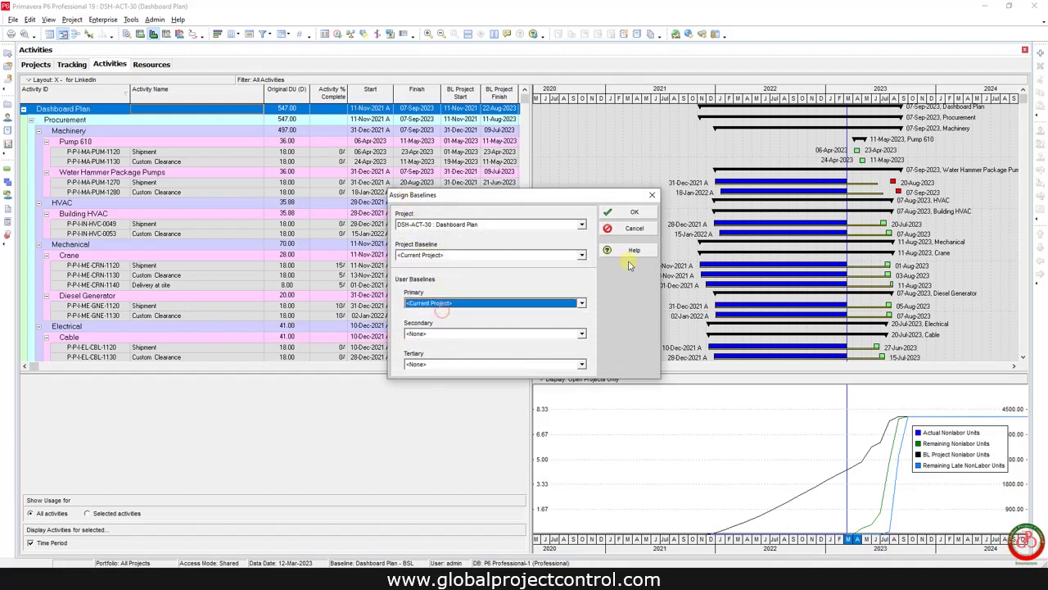
click(634, 215)
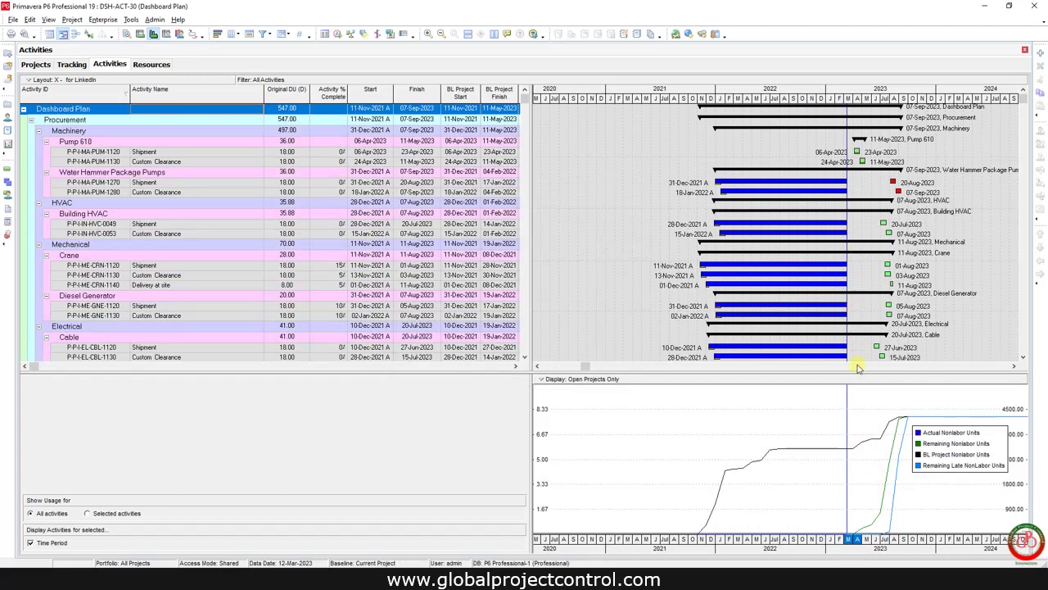
- Reselect April 2023 on the profile timescale to list Pump 610's Shipment and Custom Clearance
scroll(866, 264, down, 1)
scroll(871, 315, down, 2)
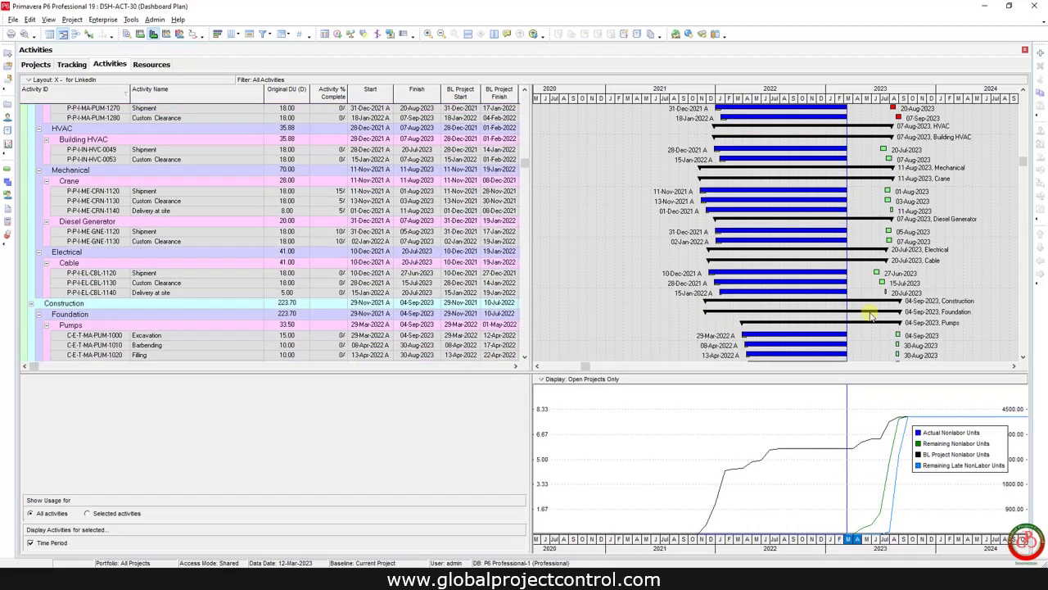
scroll(870, 315, down, 2)
scroll(871, 323, down, 2)
scroll(871, 331, down, 2)
scroll(871, 339, down, 2)
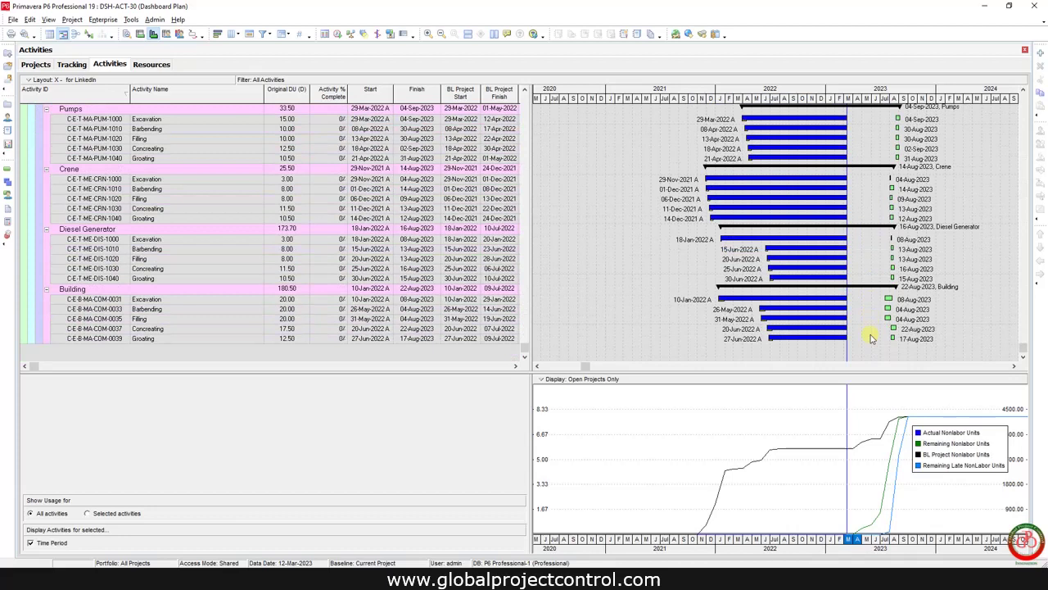
click(850, 539)
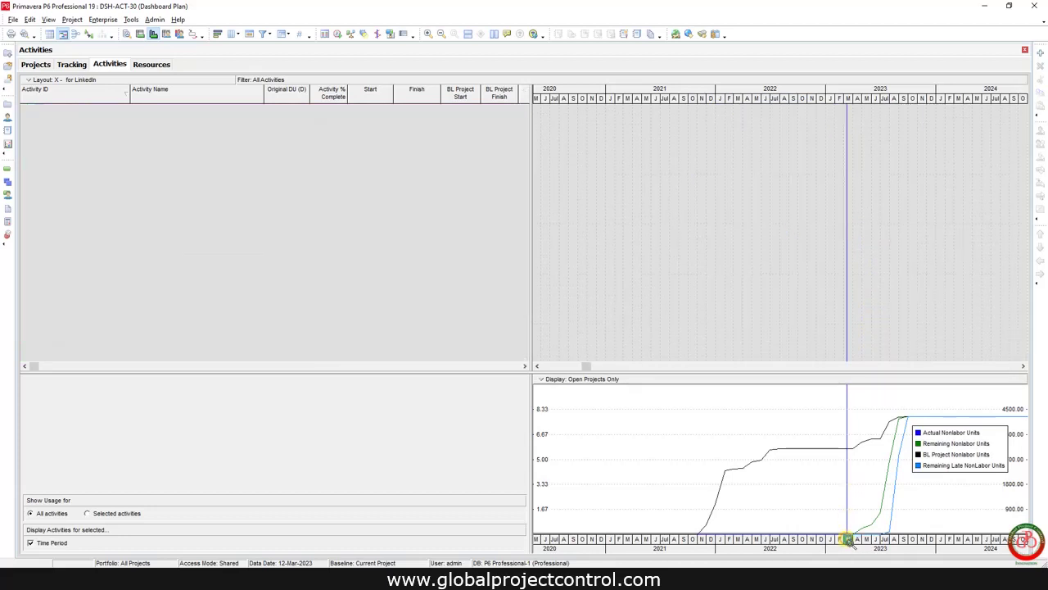
click(855, 538)
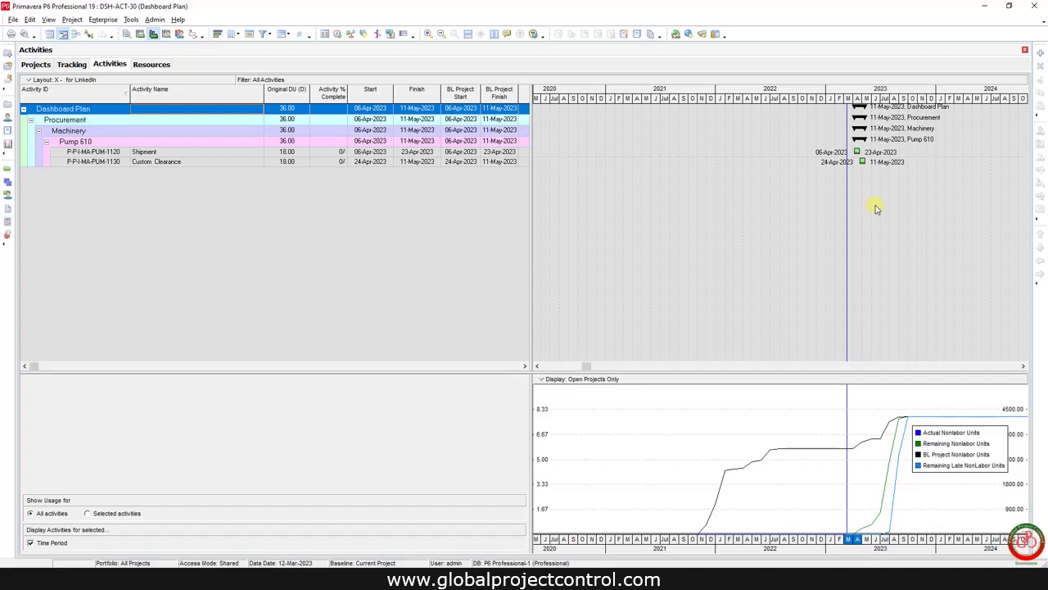
- Set the usage profile timescale's date interval to Month/Week
right_click(851, 399)
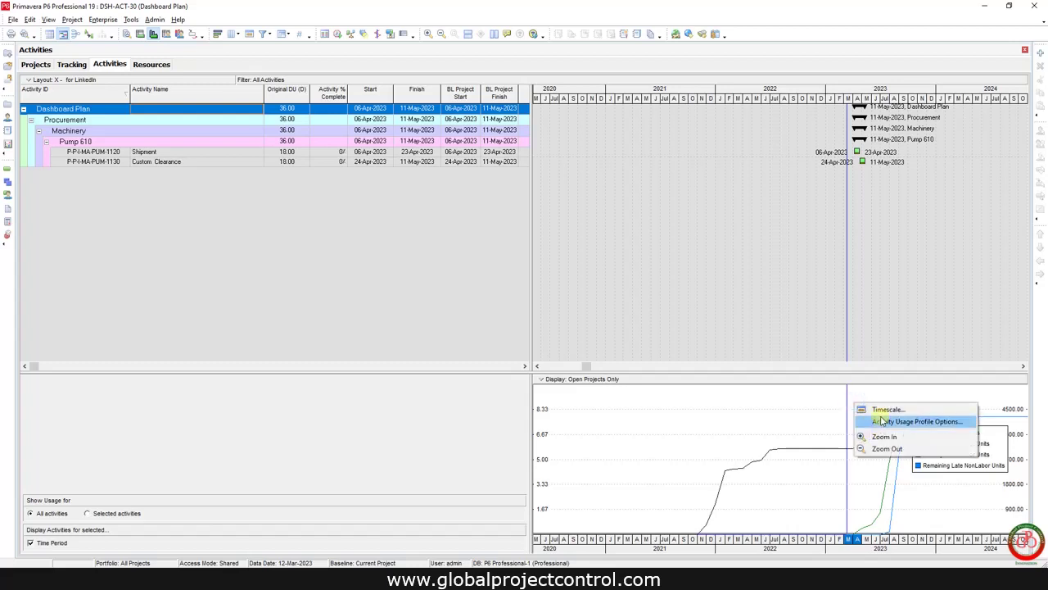
click(884, 409)
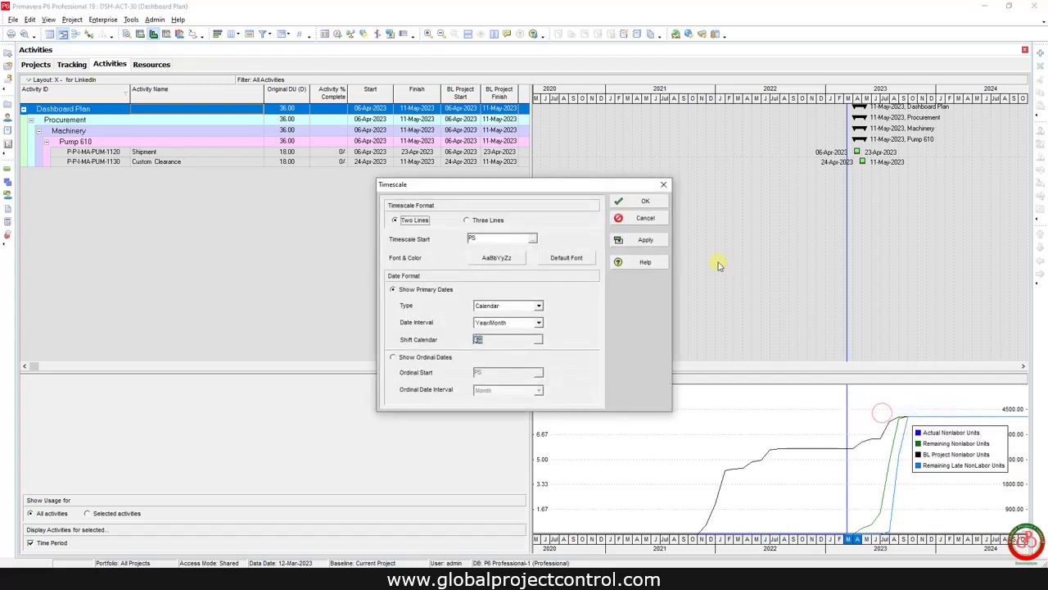
click(524, 322)
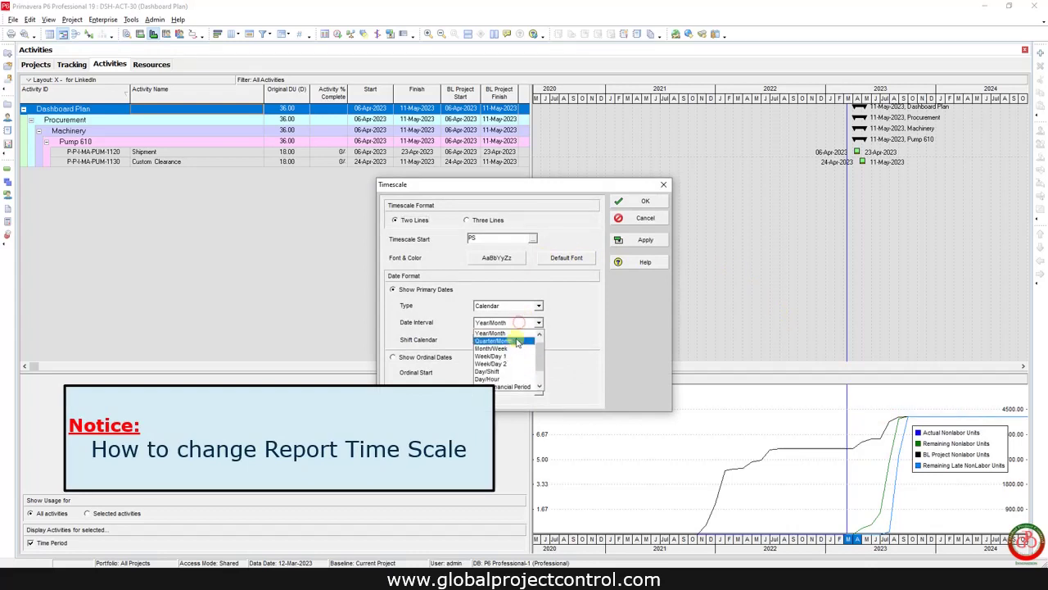
click(516, 348)
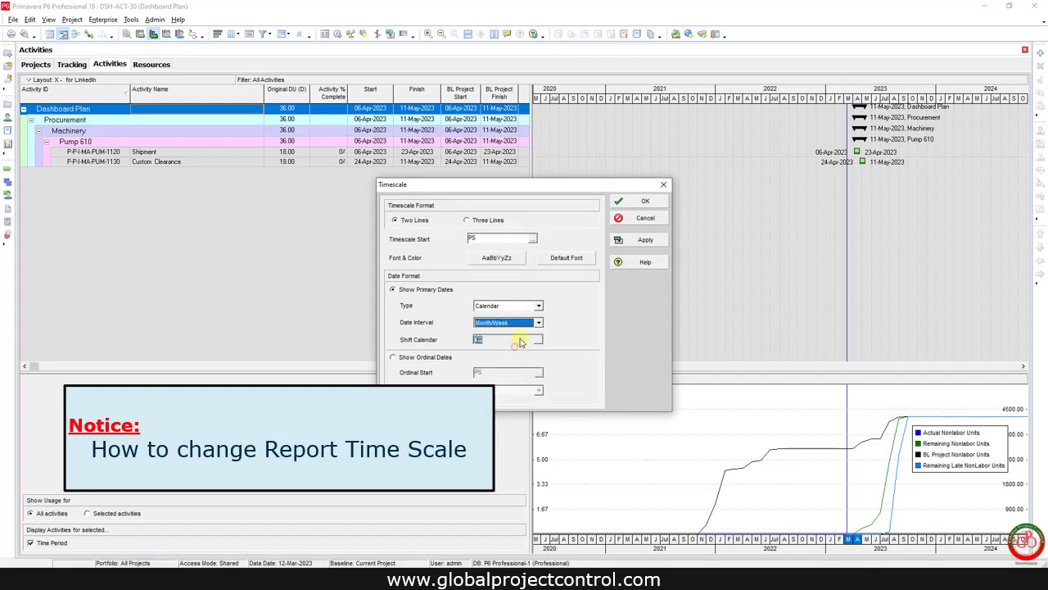
click(630, 244)
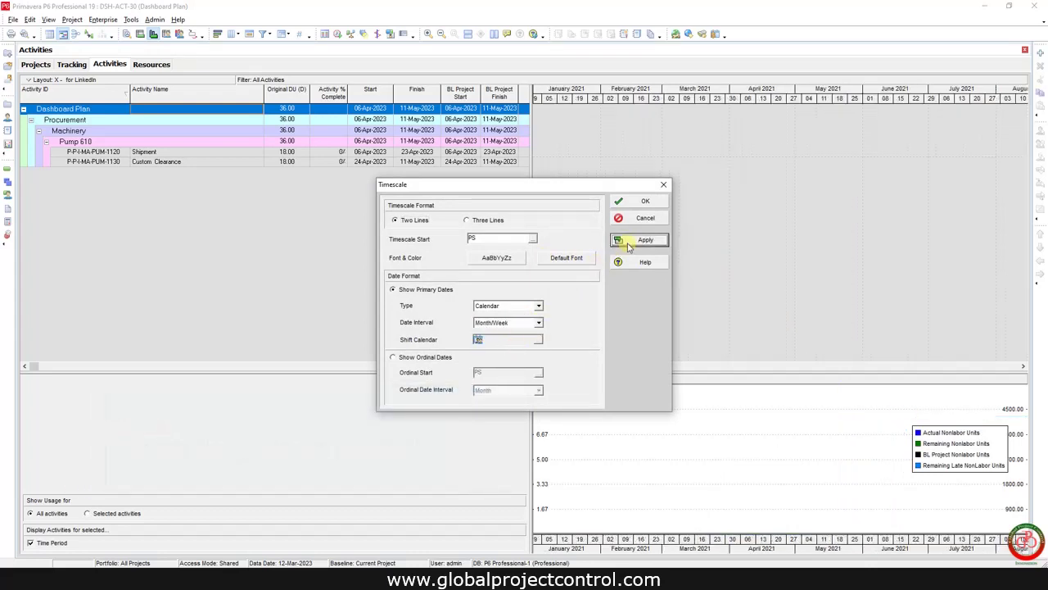
click(632, 200)
- Scroll the timescale to 2023 and extend the selected period through the 25 April week
click(1022, 366)
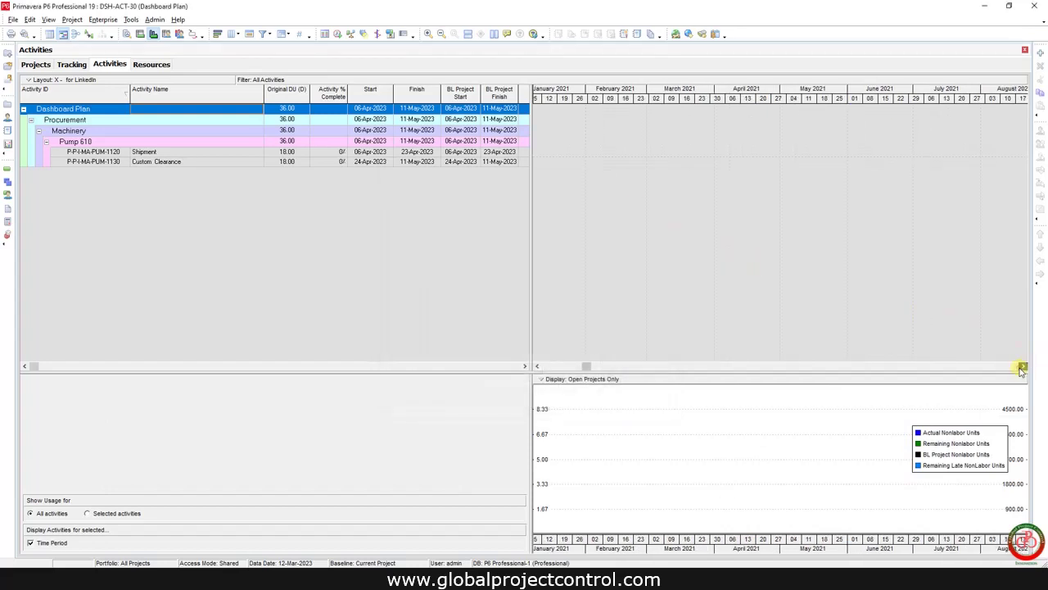
click(1022, 366)
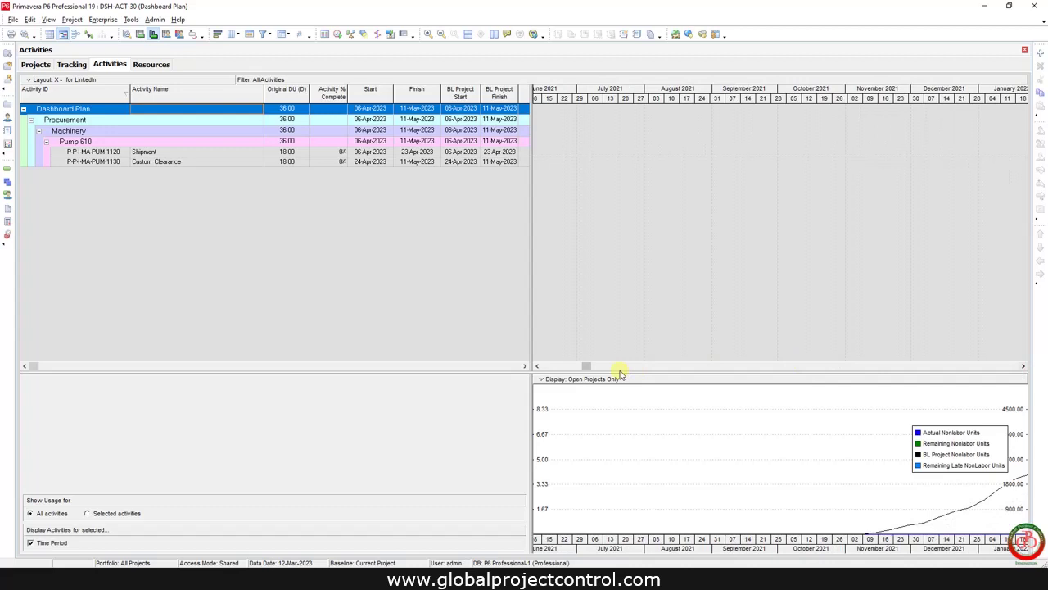
drag(585, 368, 576, 367)
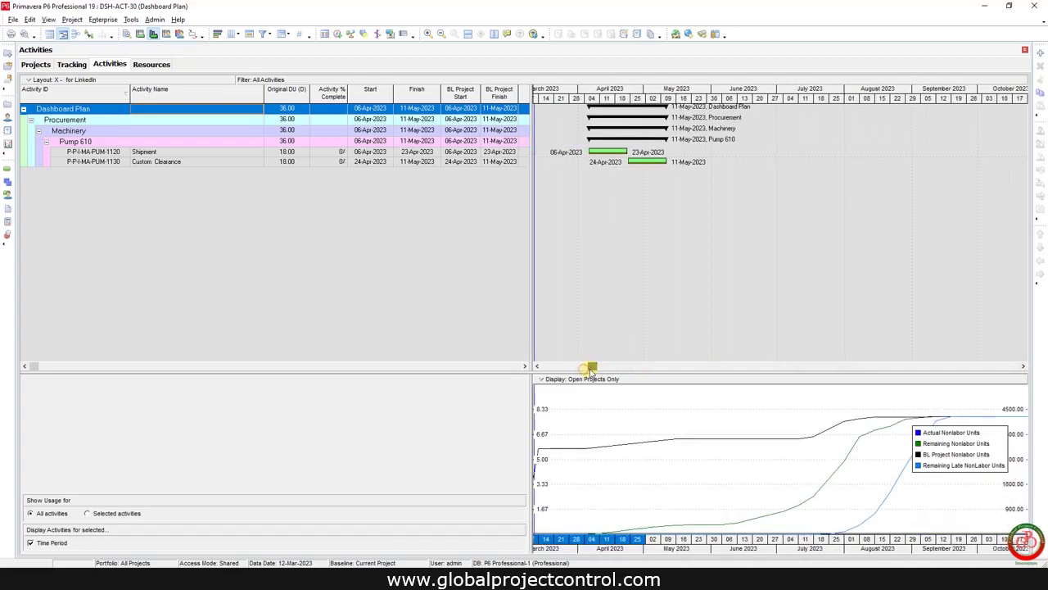
click(538, 366)
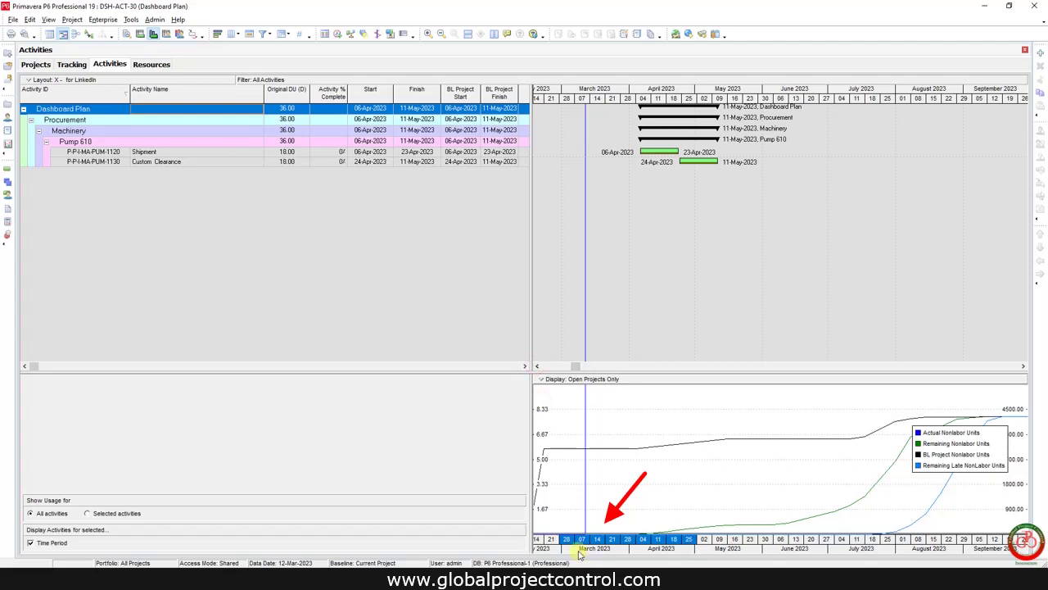
click(692, 541)
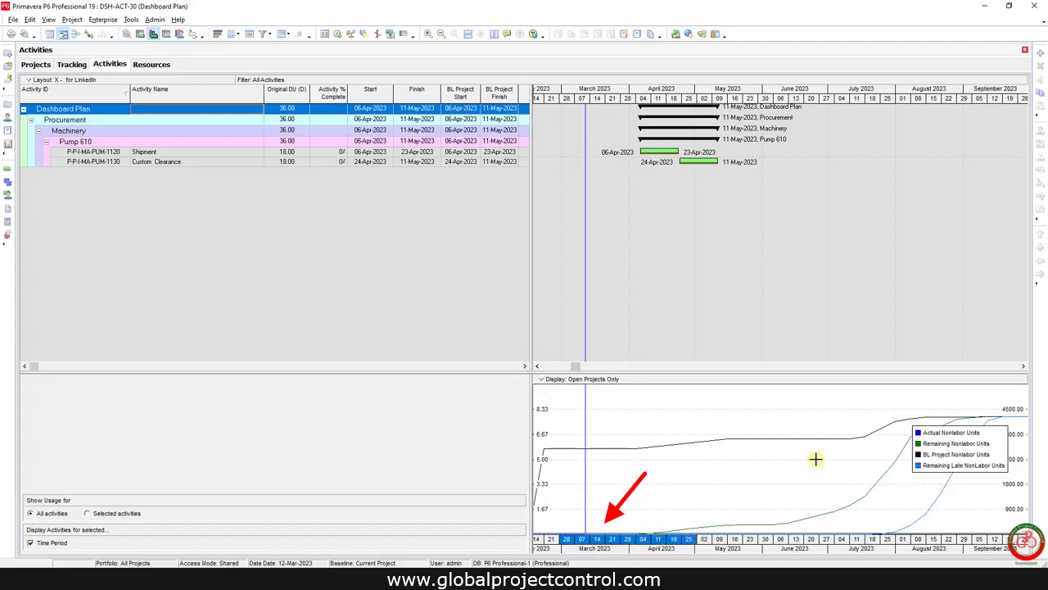